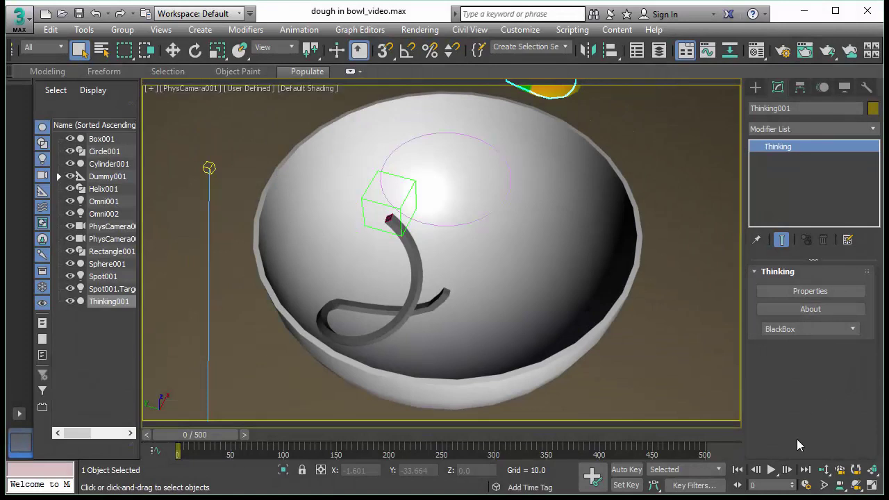
# Play the dough-pouring animation from the first frame to preview it
pyautogui.click(771, 470)
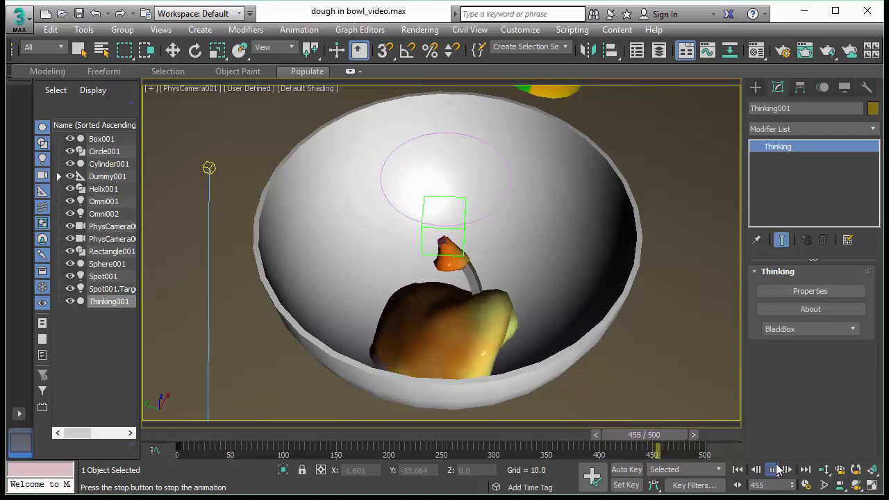
# Stop playback near frame 464 and rewind the timeline to frame 0
pyautogui.click(776, 470)
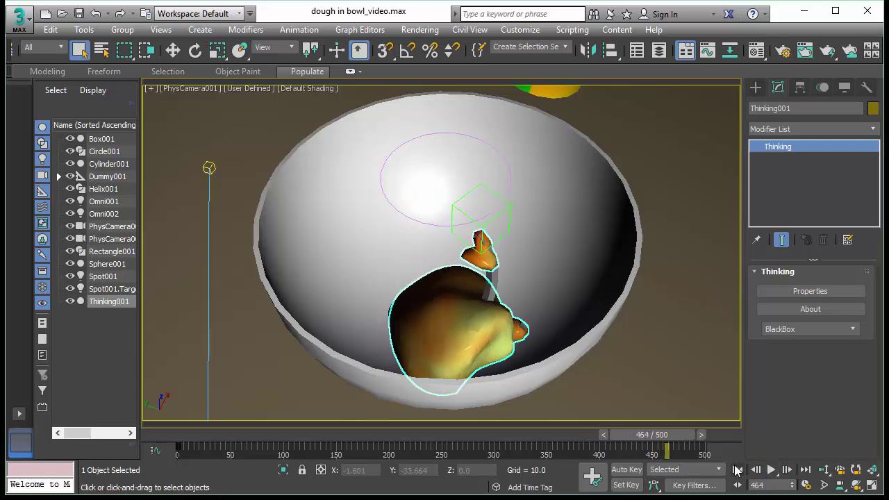
pyautogui.click(737, 470)
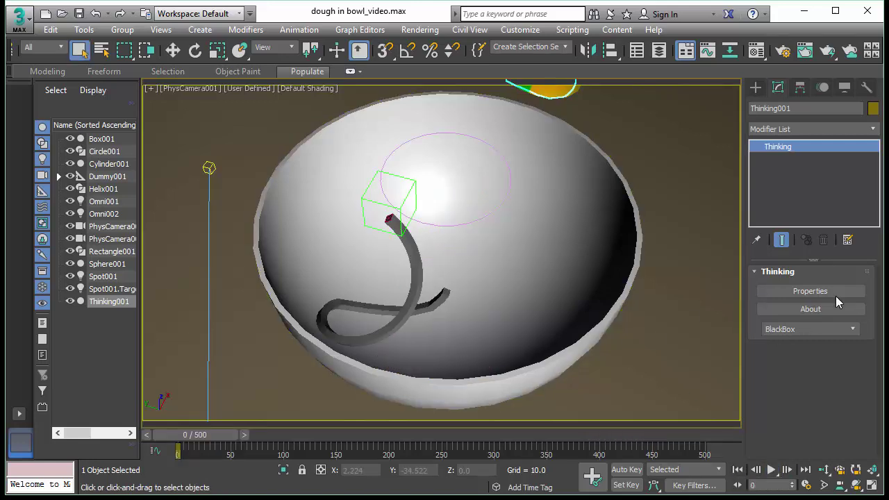
# Open the Thinking Particles editor, expand 'create' and inspect both TimeInterval nodes' frame ranges
pyautogui.click(827, 292)
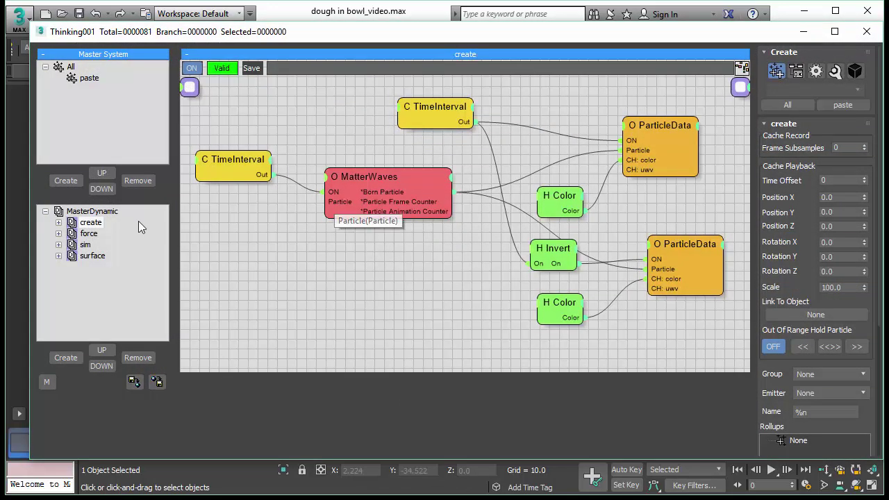
pyautogui.click(59, 223)
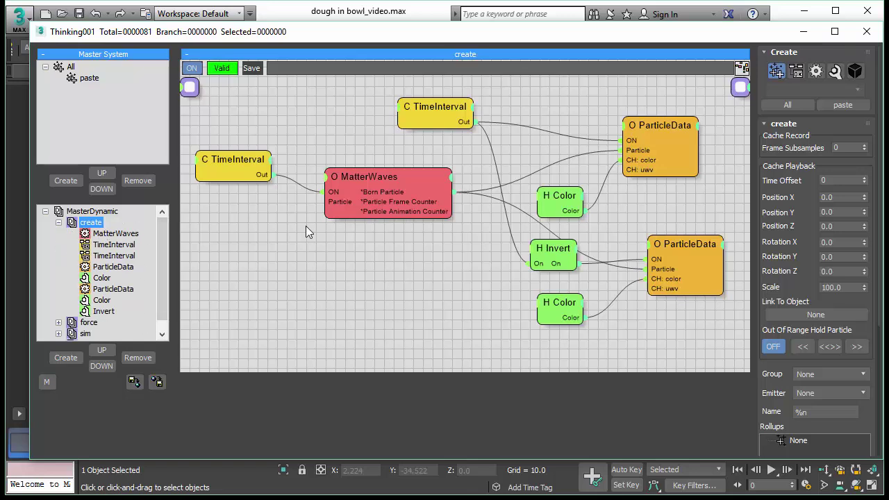
pyautogui.click(234, 160)
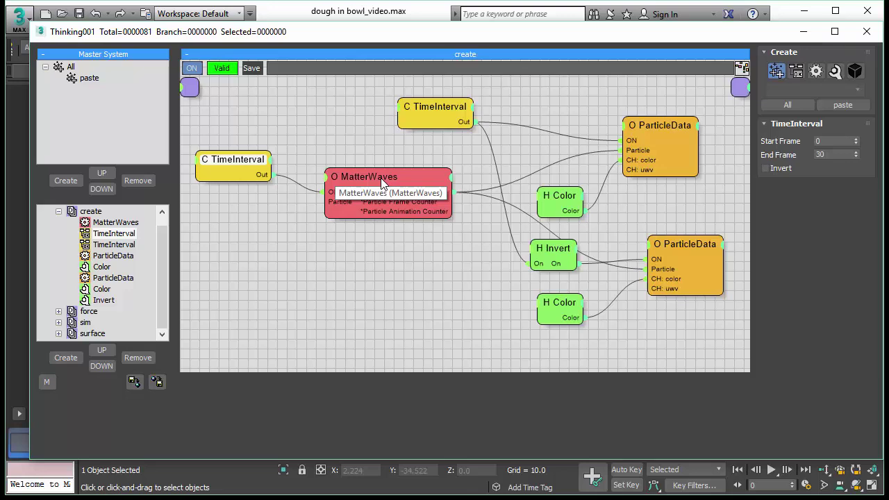
pyautogui.click(443, 110)
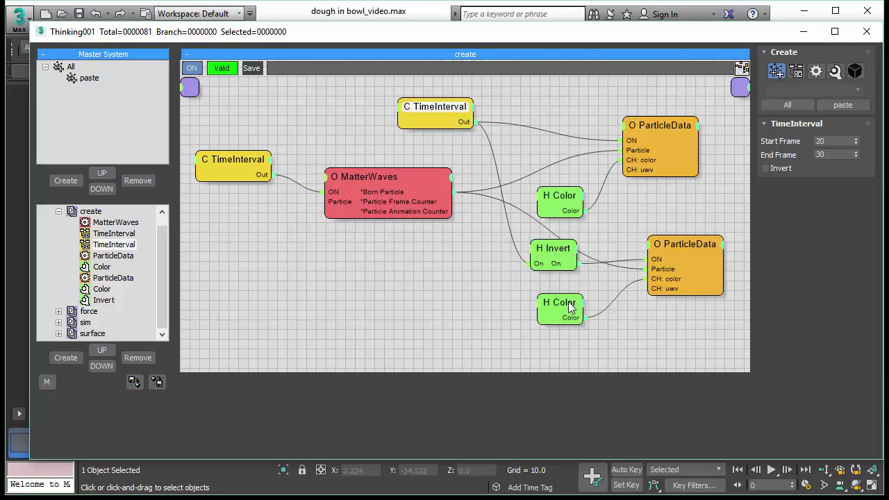
# Check the two Color nodes, including the orange one, recheck the upper TimeInterval, then collapse 'create'
pyautogui.click(568, 303)
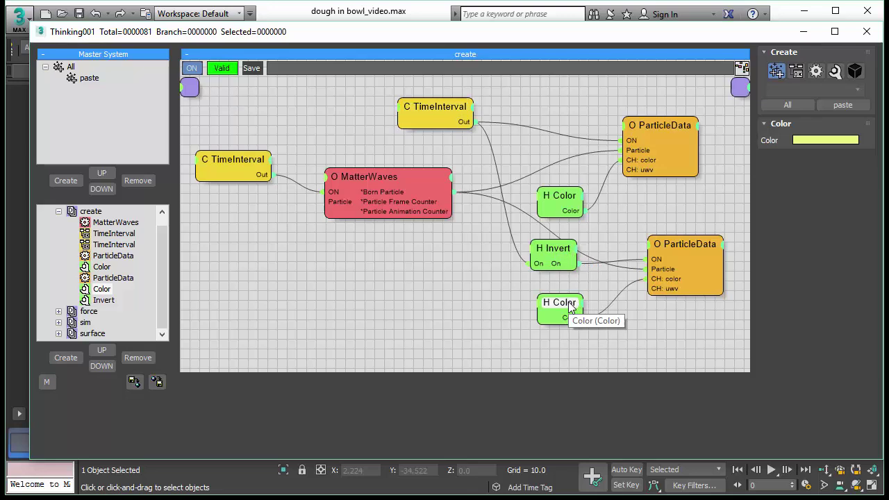
pyautogui.click(565, 198)
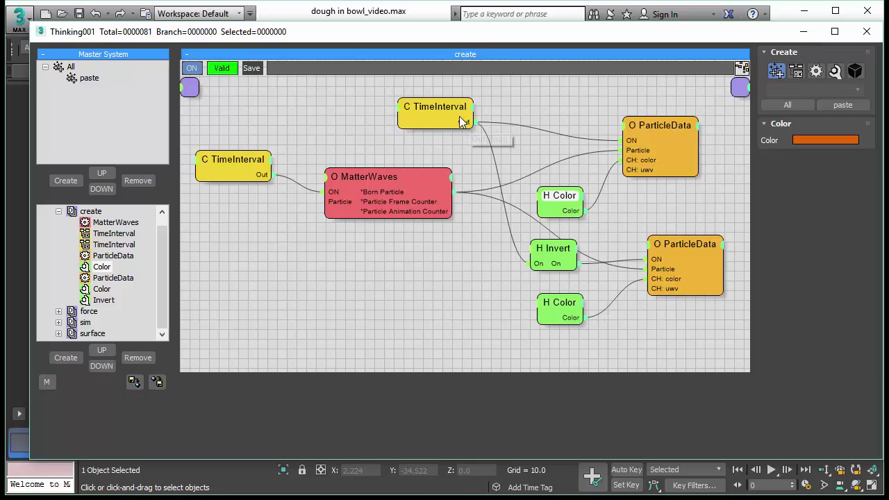
pyautogui.click(450, 105)
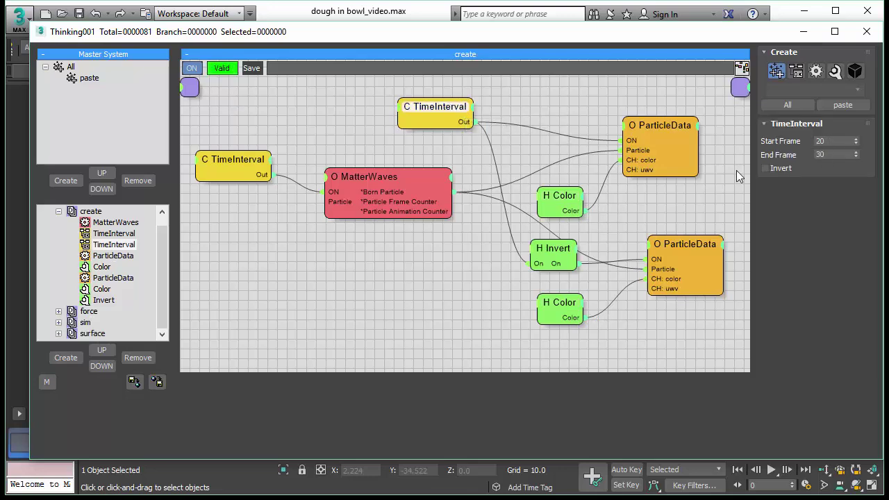
pyautogui.click(561, 197)
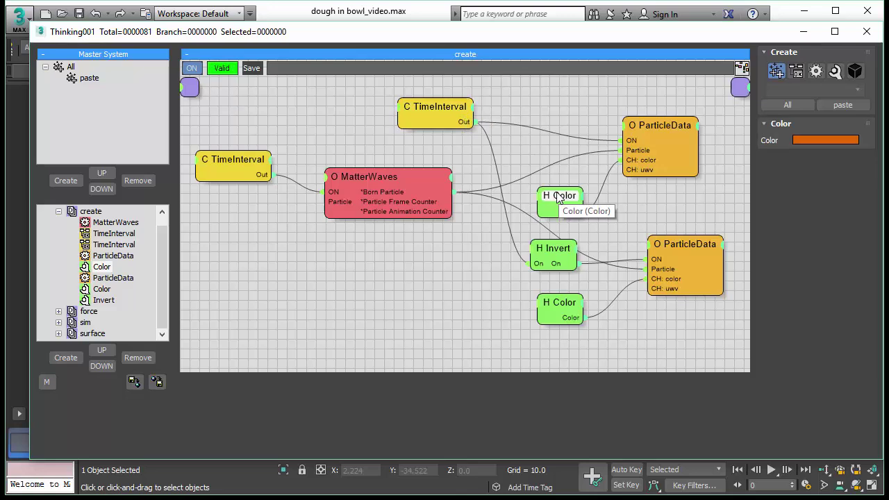
pyautogui.click(60, 211)
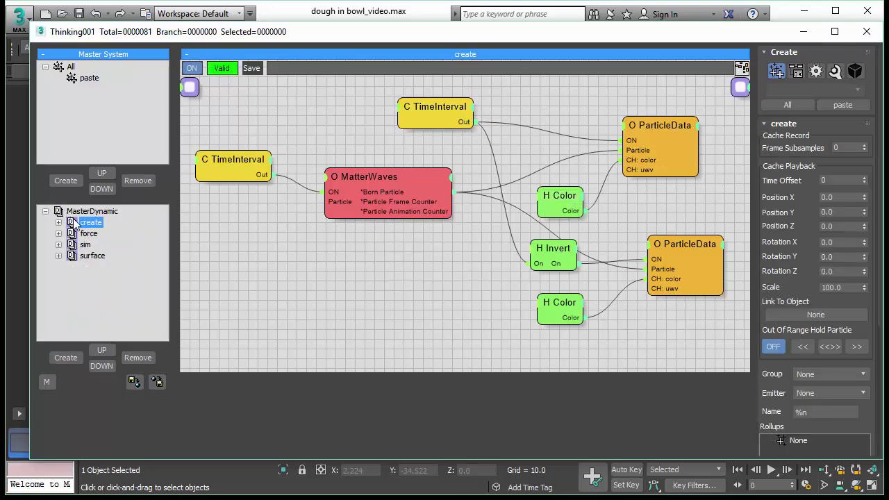
# Show the sim group's node graph and select its TimeBase node to view its settings
pyautogui.click(89, 236)
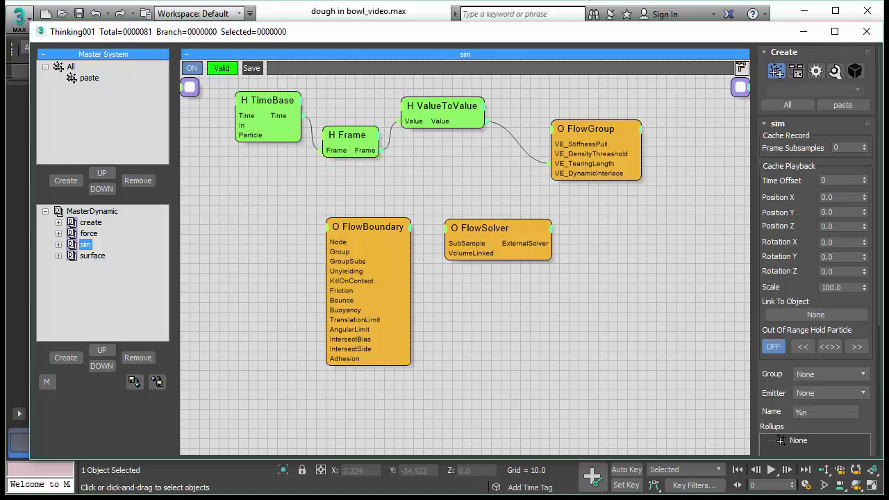
pyautogui.click(709, 416)
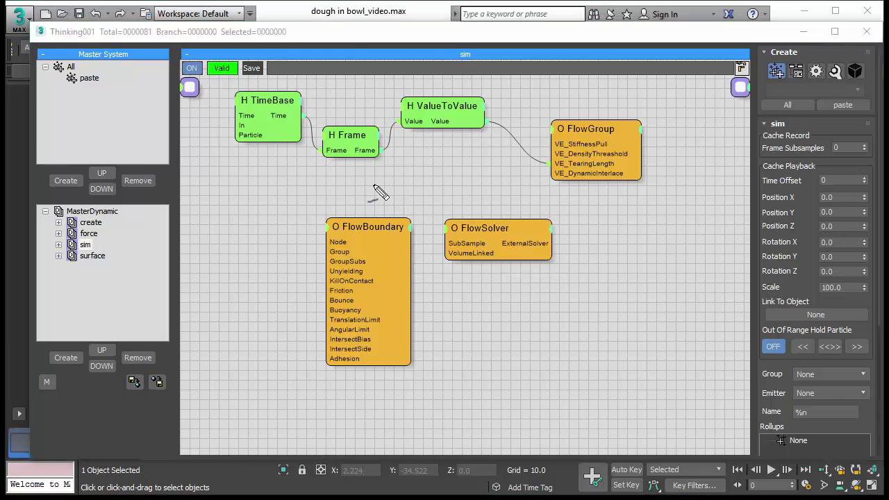
pyautogui.moveTo(242, 170)
pyautogui.mouseDown()
pyautogui.moveTo(341, 193)
pyautogui.moveTo(699, 203)
pyautogui.mouseUp()
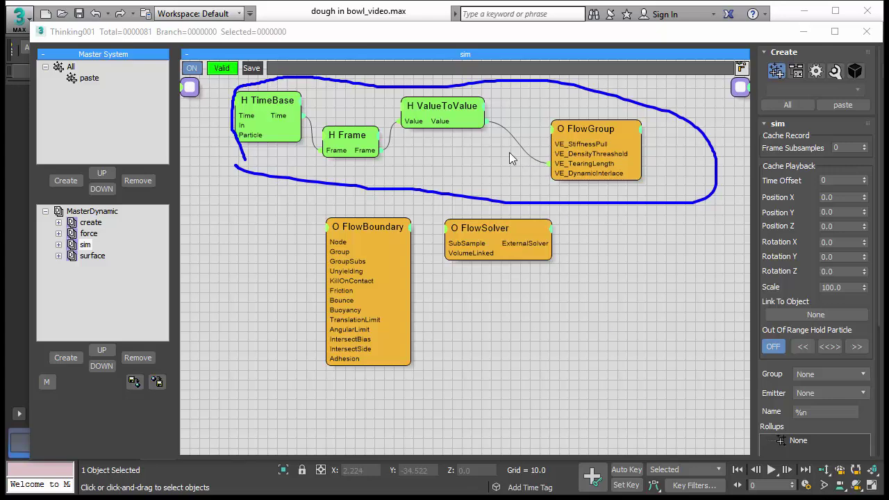
pyautogui.click(268, 105)
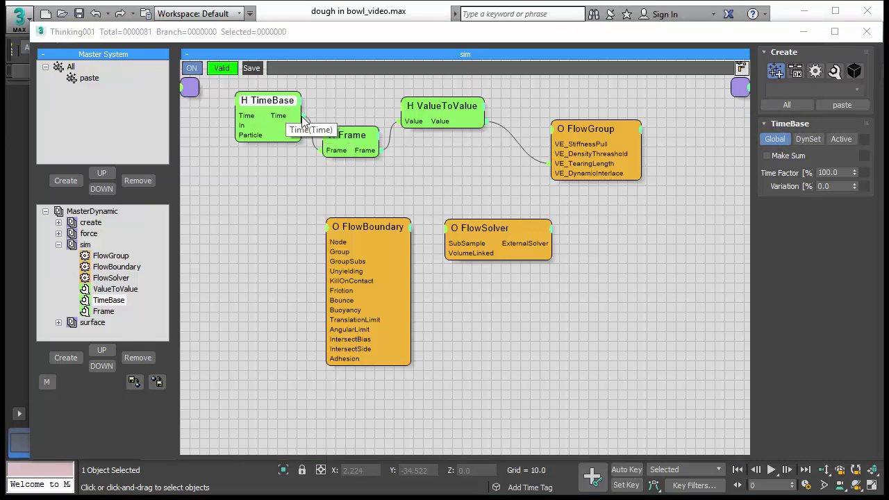
# Inspect the Frame and ValueToValue nodes, highlighting the 160–400 to 0–2 mapping into VE_TearingLength
pyautogui.click(353, 142)
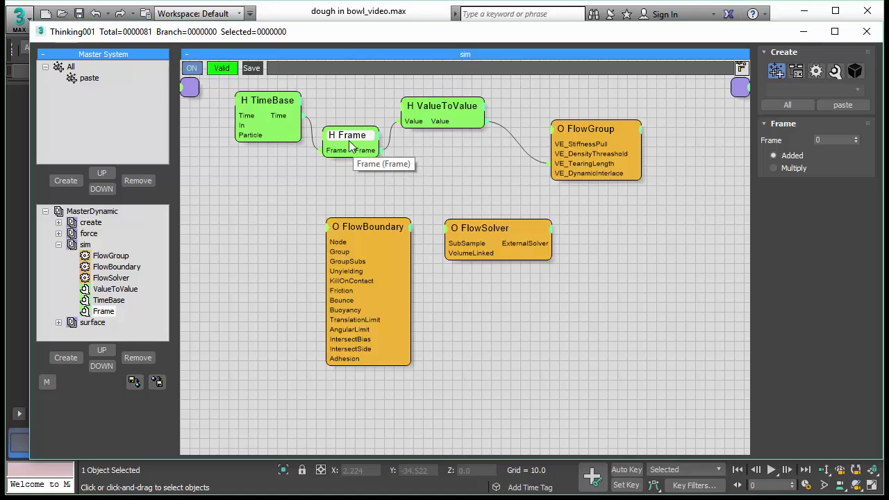
pyautogui.click(450, 105)
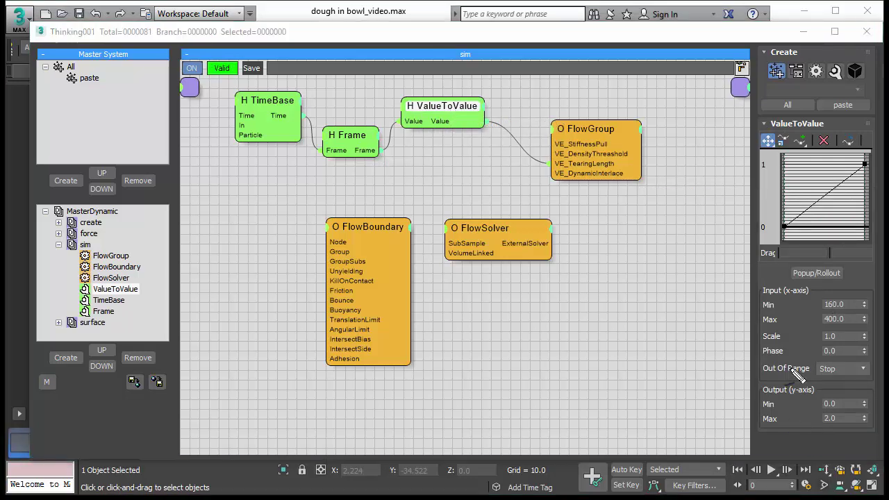
pyautogui.moveTo(860, 291)
pyautogui.mouseDown()
pyautogui.moveTo(816, 330)
pyautogui.moveTo(859, 290)
pyautogui.mouseUp()
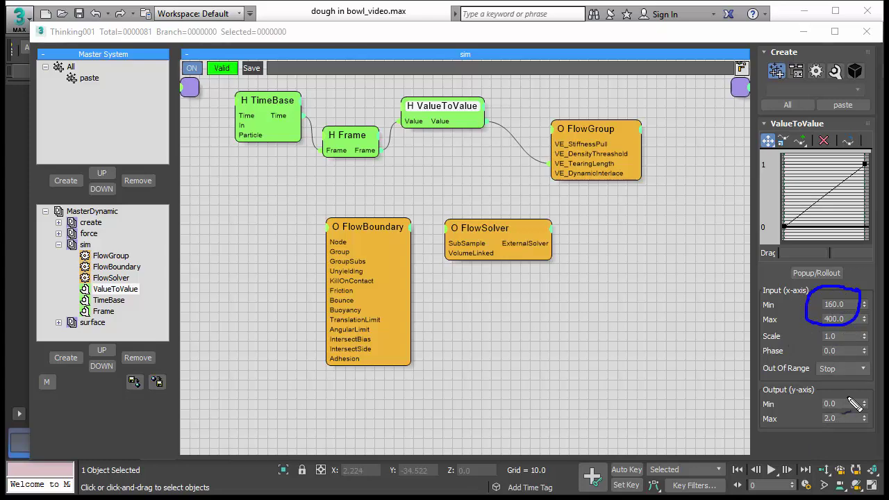
pyautogui.moveTo(845, 406)
pyautogui.mouseDown()
pyautogui.moveTo(865, 389)
pyautogui.moveTo(783, 396)
pyautogui.moveTo(776, 432)
pyautogui.moveTo(873, 418)
pyautogui.moveTo(829, 389)
pyautogui.mouseUp()
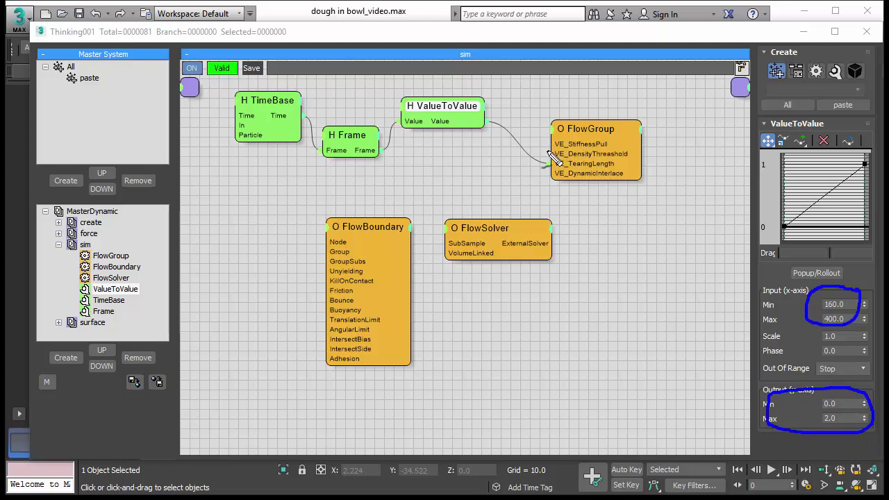
pyautogui.moveTo(546, 167)
pyautogui.mouseDown()
pyautogui.moveTo(569, 155)
pyautogui.moveTo(616, 151)
pyautogui.moveTo(625, 167)
pyautogui.moveTo(609, 179)
pyautogui.moveTo(543, 166)
pyautogui.mouseUp()
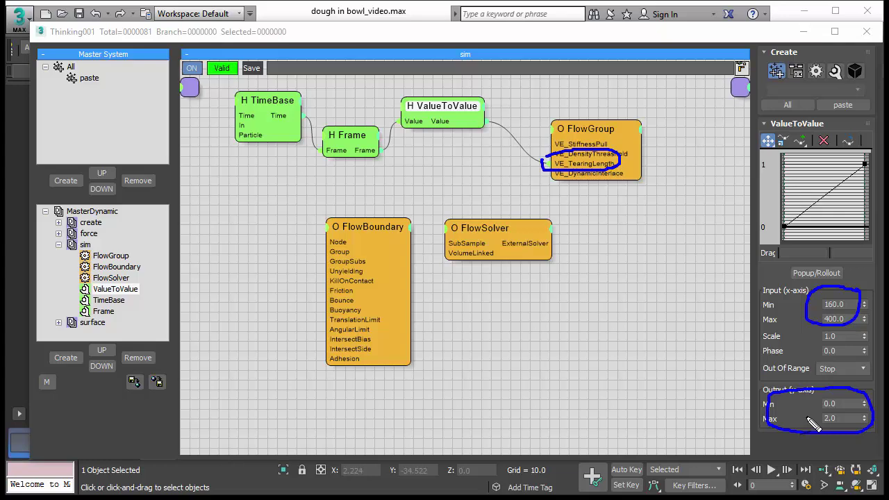
# Review FlowBoundary, FlowSolver and FlowGroup settings, marking the FlowGroup fluid type
pyautogui.click(379, 227)
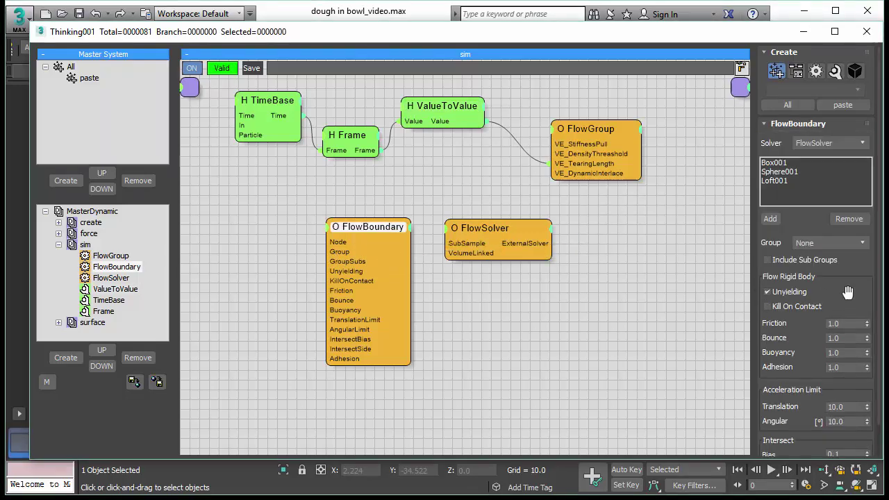
pyautogui.moveTo(846, 287); pyautogui.dragTo(836, 171)
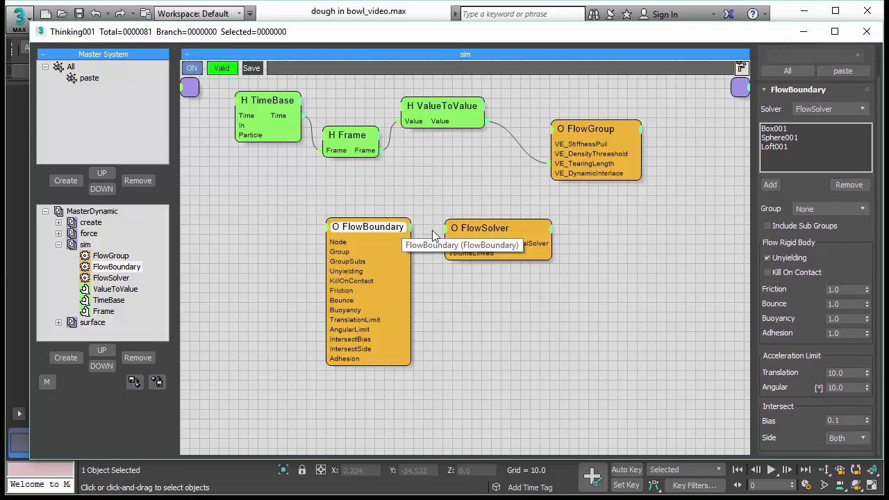
pyautogui.click(486, 228)
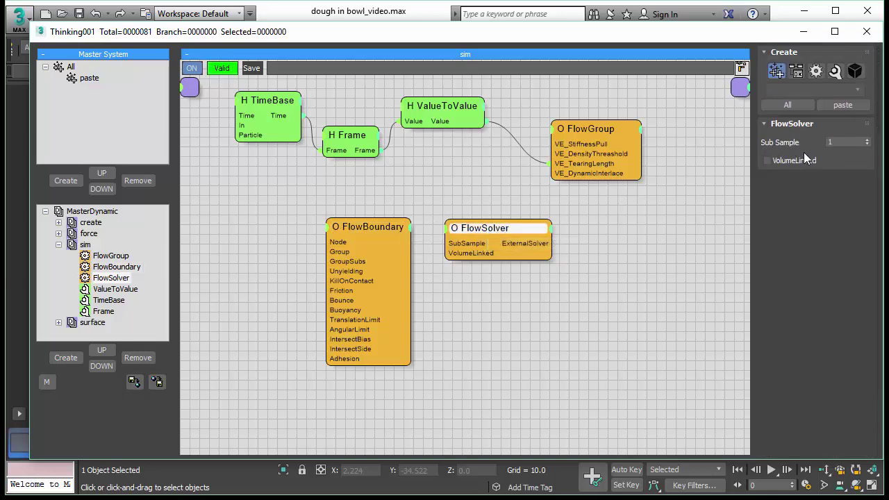
pyautogui.click(589, 126)
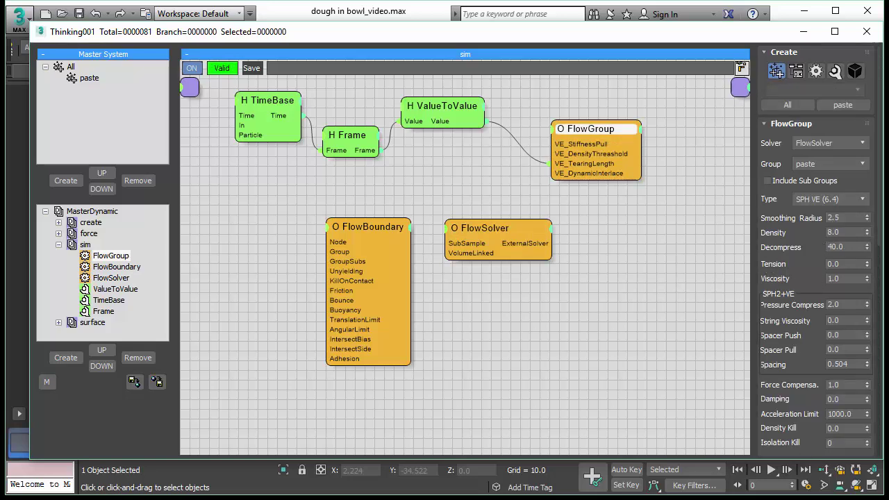
pyautogui.moveTo(874, 198)
pyautogui.mouseDown()
pyautogui.moveTo(879, 208)
pyautogui.moveTo(865, 181)
pyautogui.mouseUp()
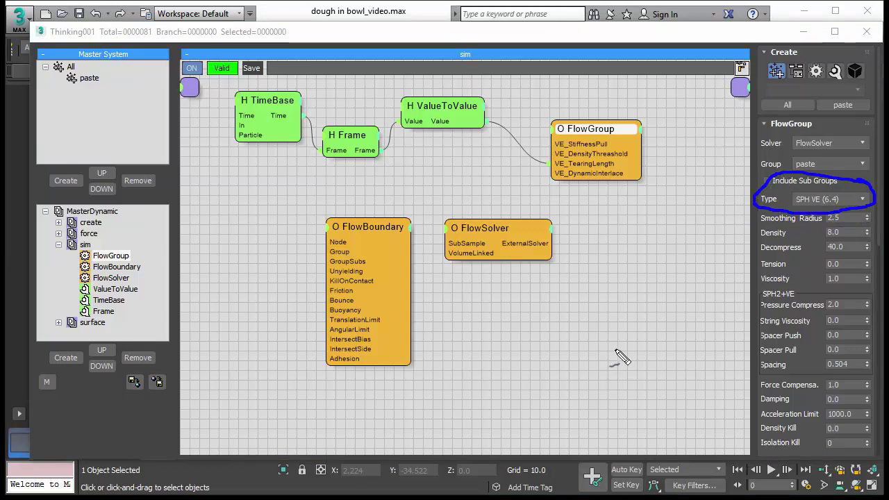
pyautogui.press('Escape')
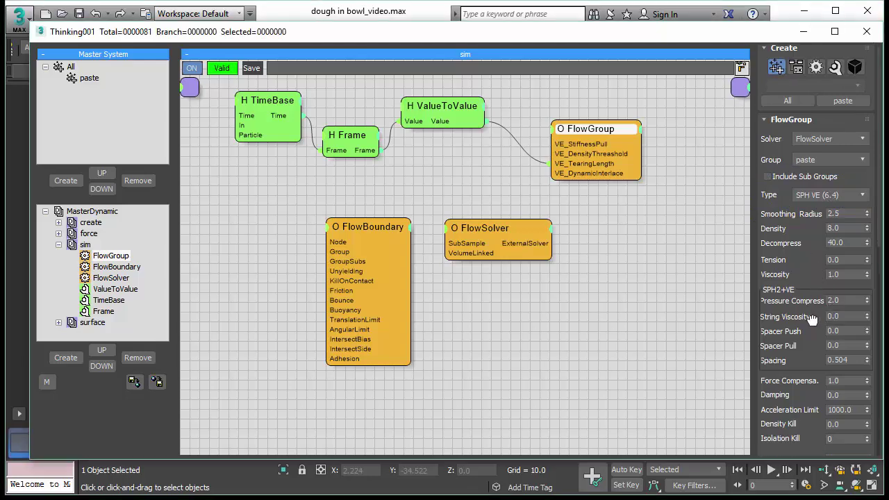
# Scroll FlowGroup to the Viscoelastic rollout and highlight Tearing Length 2.0
pyautogui.scroll(-2, 826, 314)
pyautogui.scroll(-8, 819, 315)
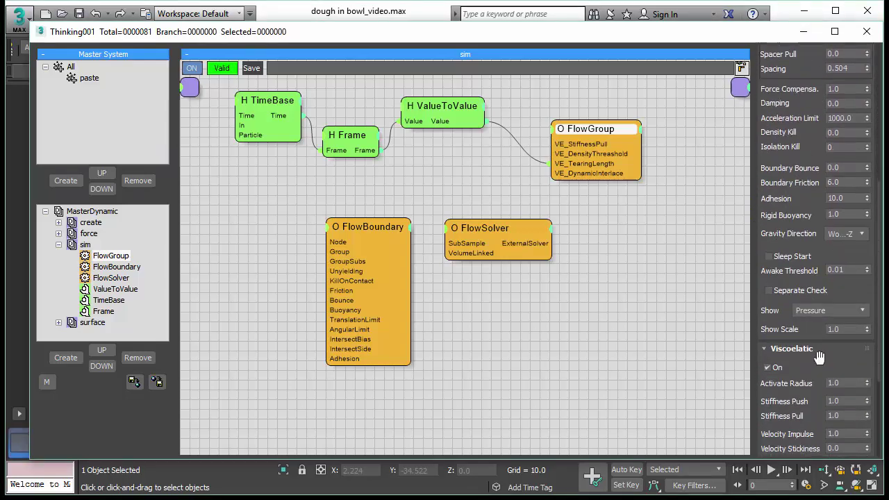
pyautogui.scroll(-5, 798, 278)
pyautogui.scroll(-1, 772, 209)
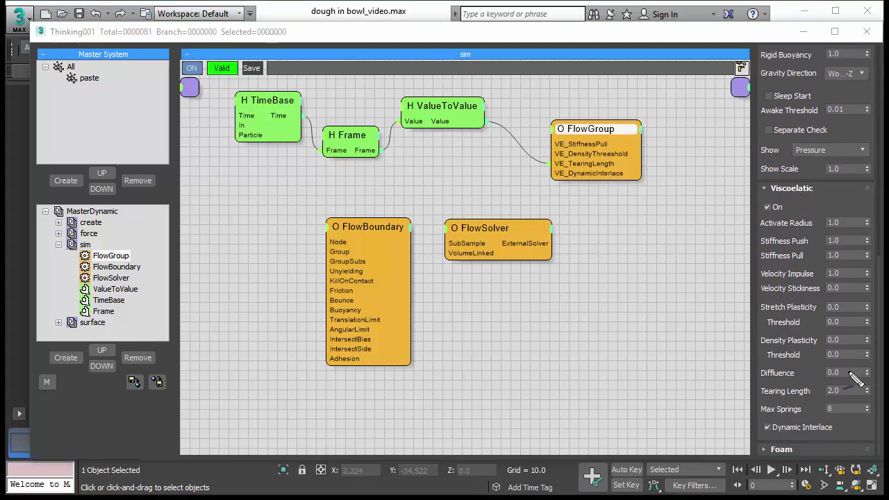
pyautogui.moveTo(868, 381); pyautogui.dragTo(861, 375)
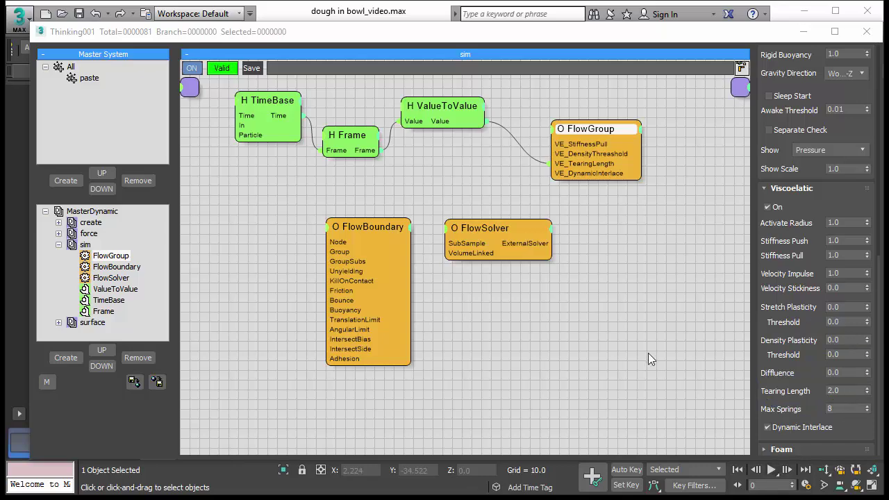
# Close the particle node editor and replay the dough-pouring simulation
pyautogui.click(866, 31)
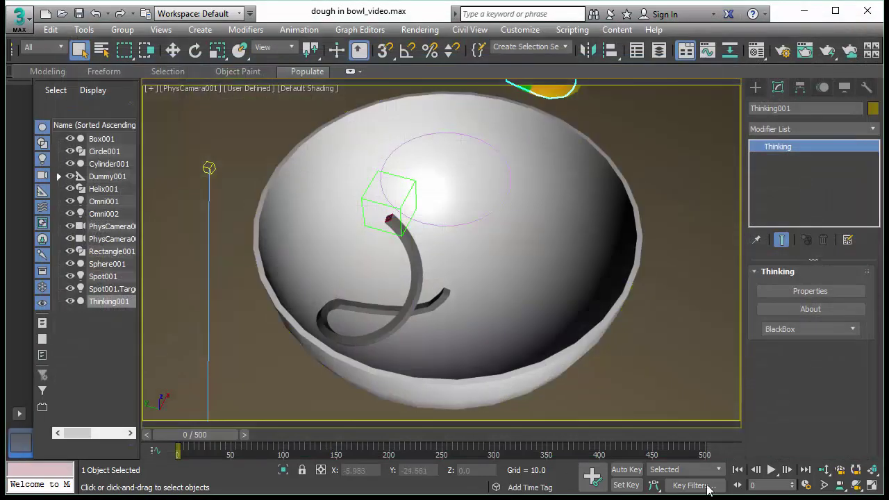
pyautogui.click(772, 471)
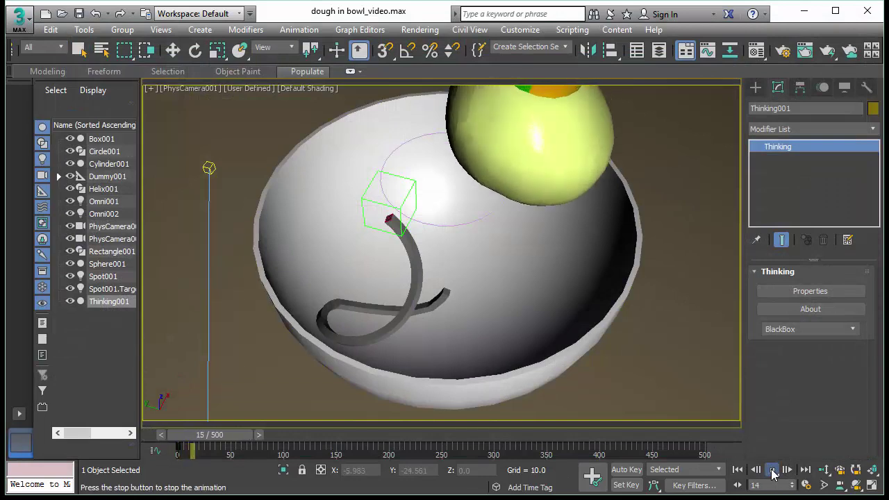